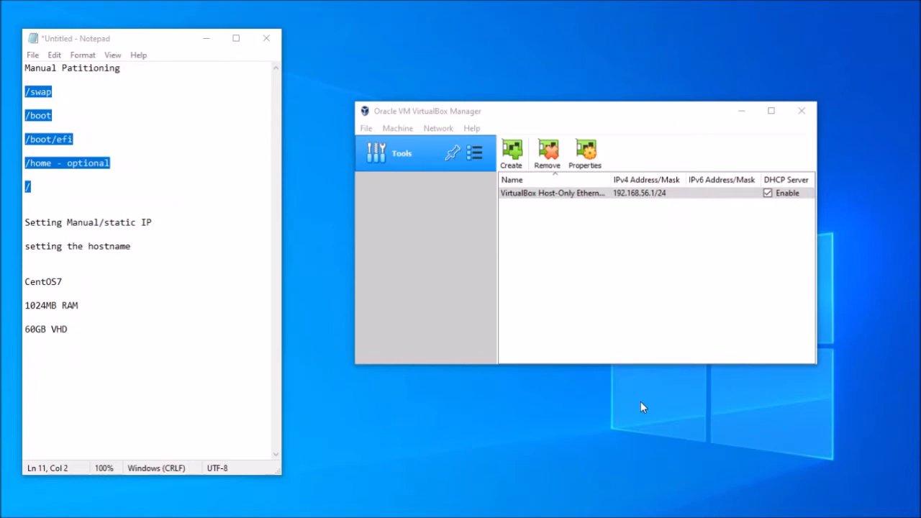
# - Highlight the planned partition lines and the static IP and hostname notes in Notepad
pyautogui.moveTo(26, 91); pyautogui.dragTo(35, 187)
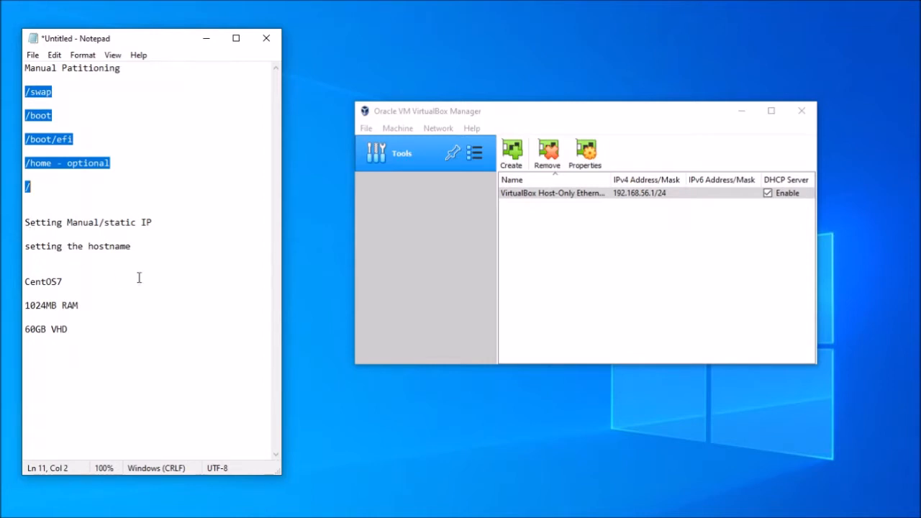
pyautogui.moveTo(144, 248); pyautogui.dragTo(25, 222)
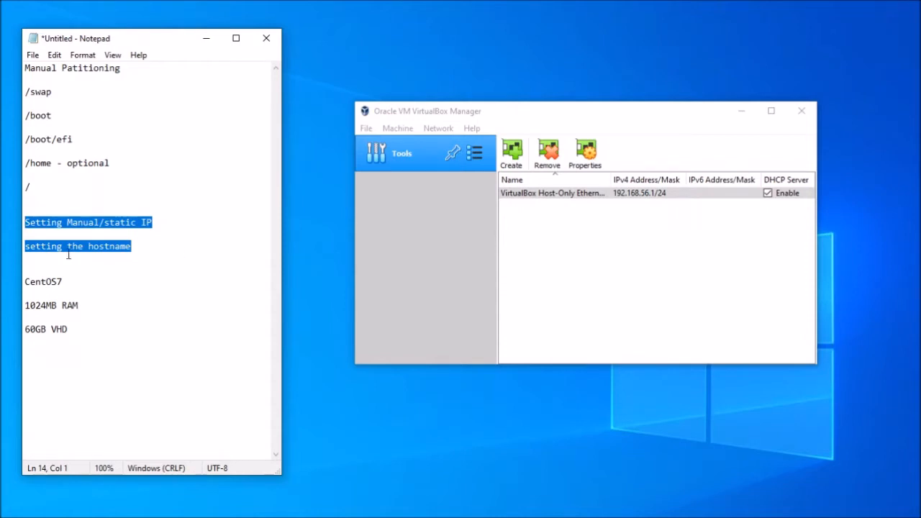
pyautogui.moveTo(33, 190); pyautogui.dragTo(25, 81)
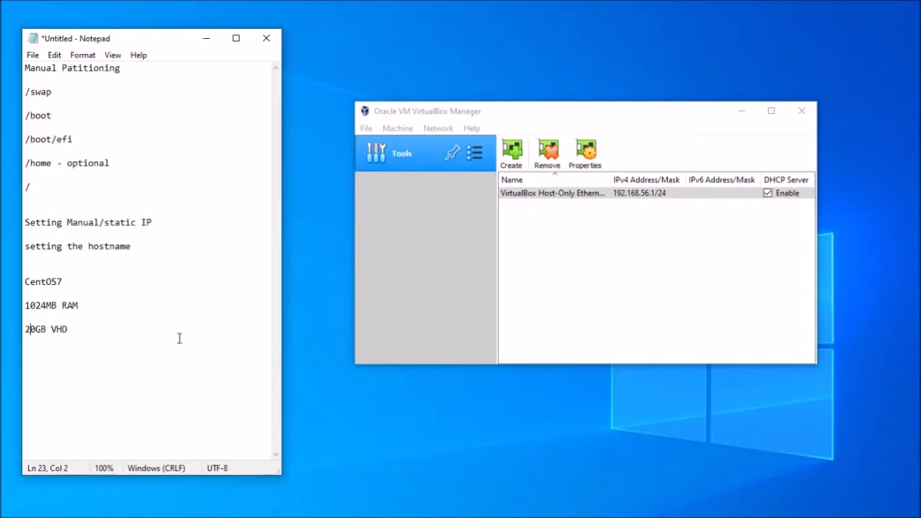
# - Start a new virtual machine named democentos7 with Linux Red Hat 64-bit
pyautogui.click(397, 128)
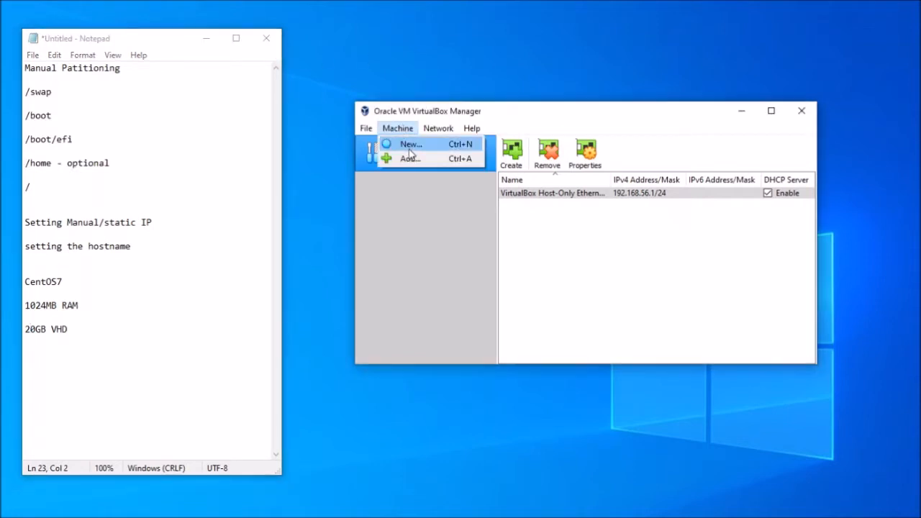
pyautogui.click(409, 150)
pyautogui.write('democentos7')
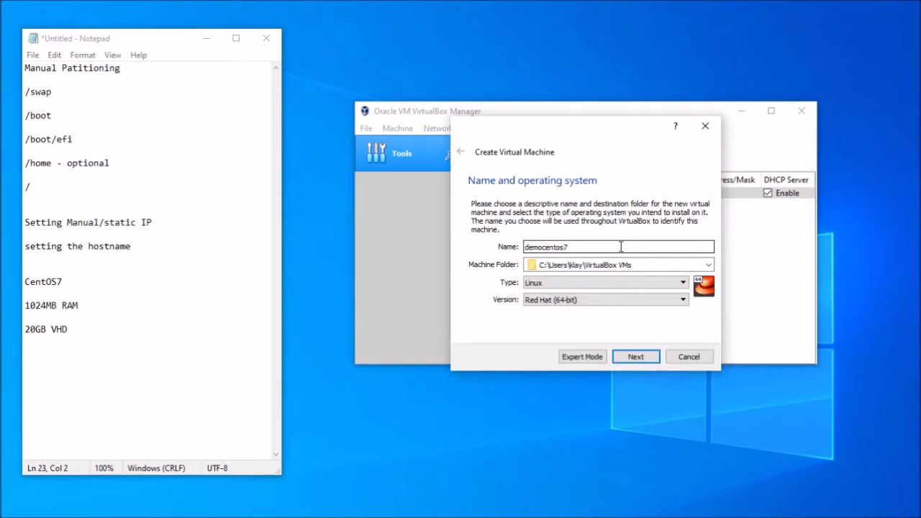
pyautogui.click(635, 358)
# - Keep the default memory, file type and storage allocation, and create a 20 GB virtual disk
pyautogui.click(638, 357)
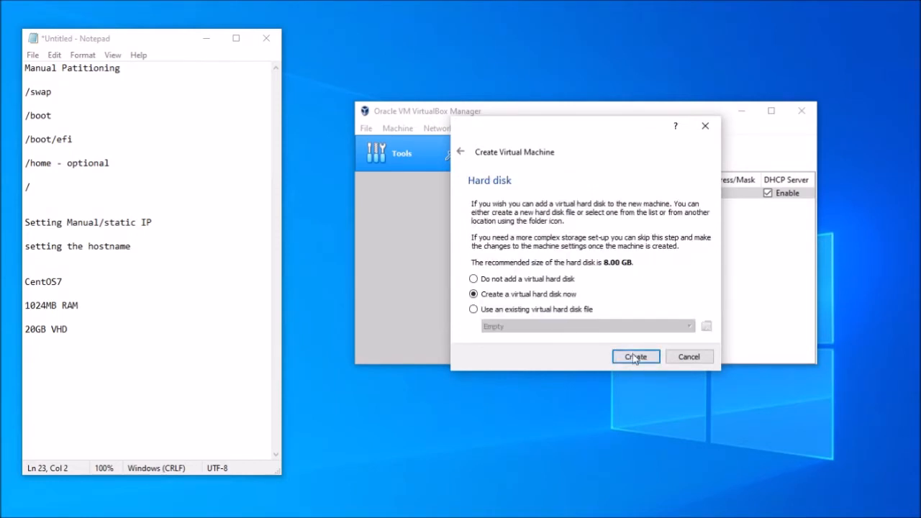
pyautogui.click(626, 356)
pyautogui.click(641, 376)
pyautogui.click(641, 375)
pyautogui.moveTo(695, 253); pyautogui.dragTo(681, 257)
pyautogui.write('20.00 GB')
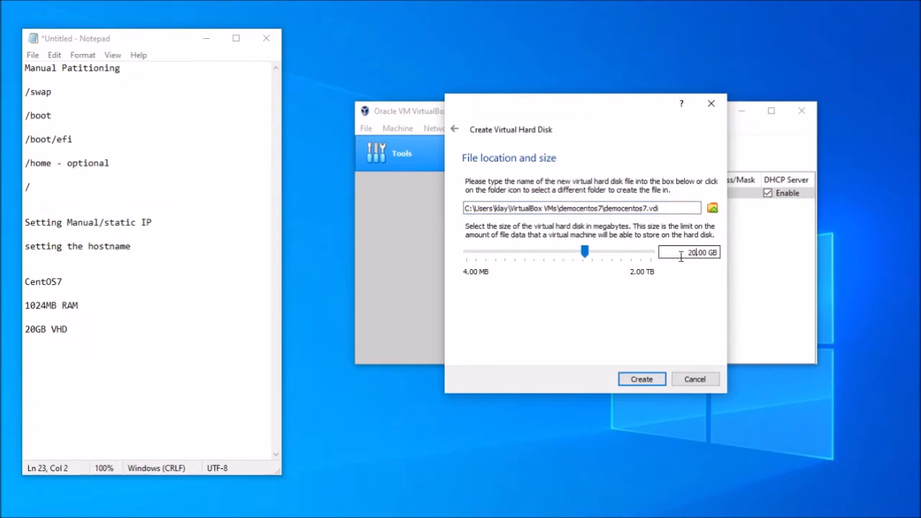
pyautogui.click(642, 380)
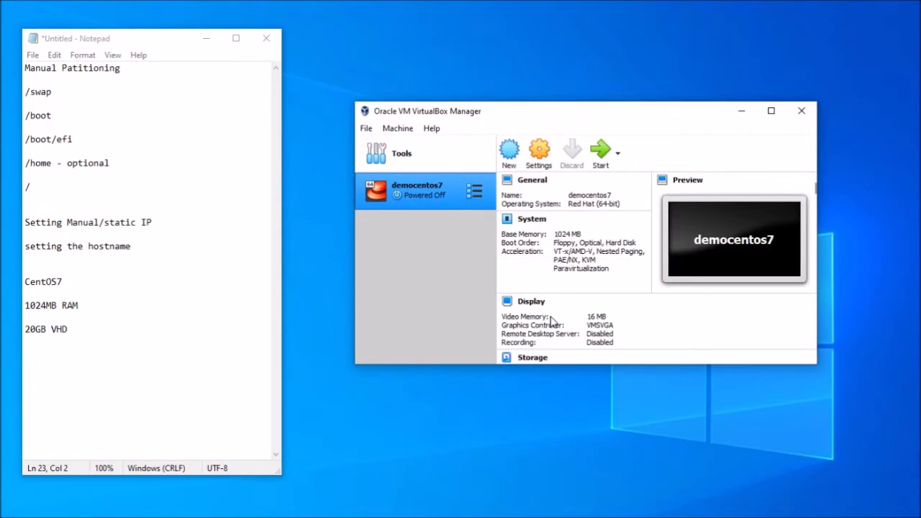
# - Insert CentOS-7-x86_64-Minimal-1804.iso into democentos7's empty optical drive and boot the VM
pyautogui.click(533, 156)
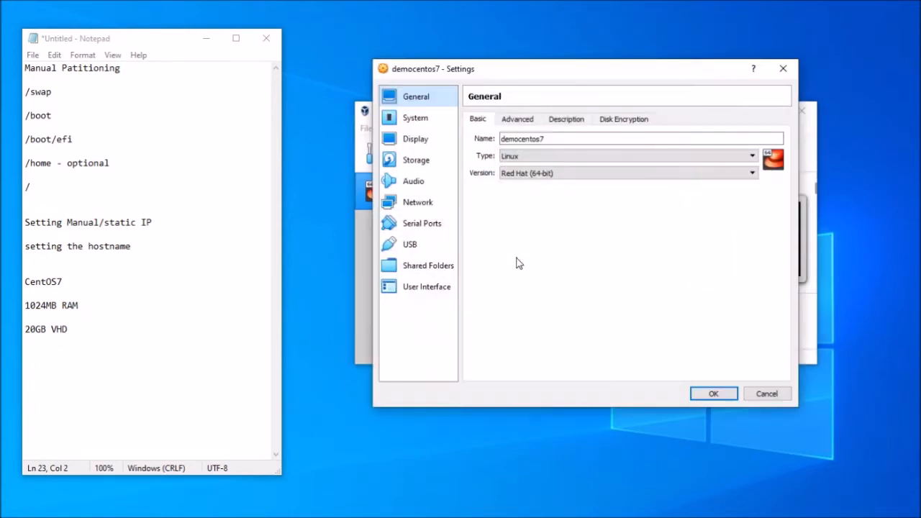
pyautogui.click(427, 166)
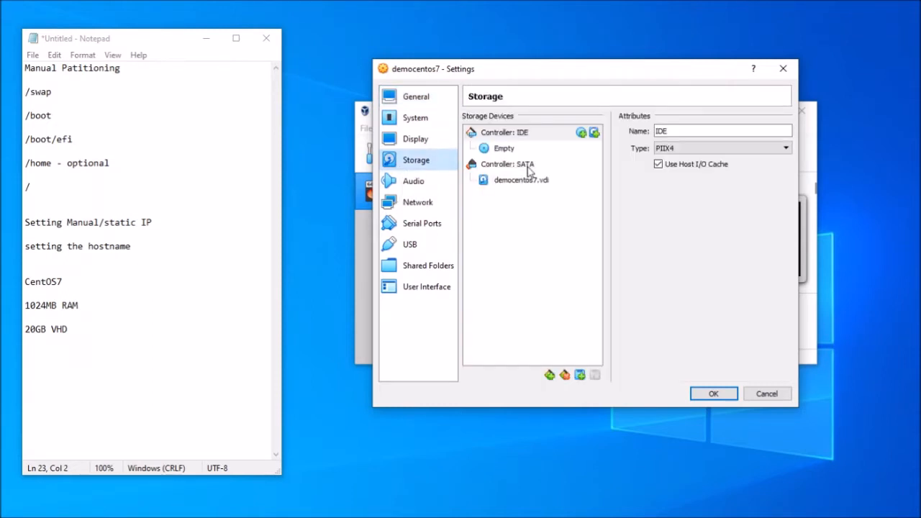
pyautogui.click(502, 151)
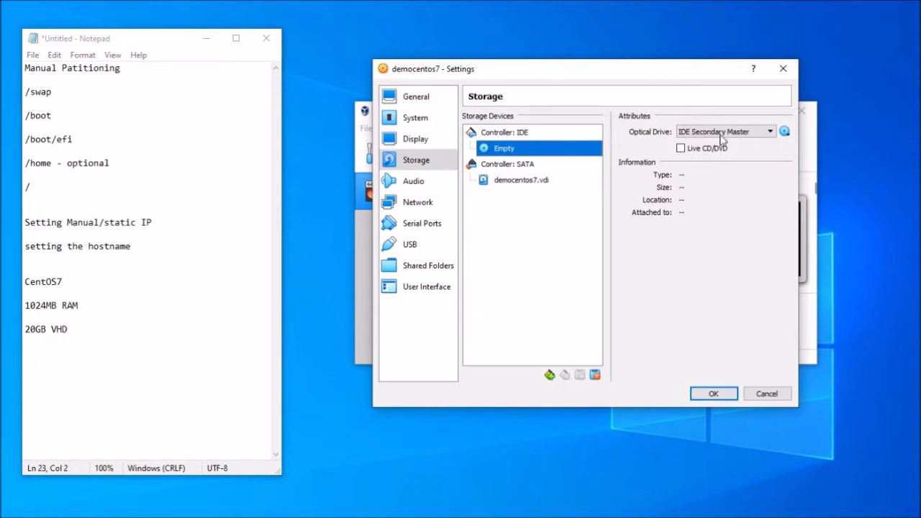
pyautogui.click(772, 134)
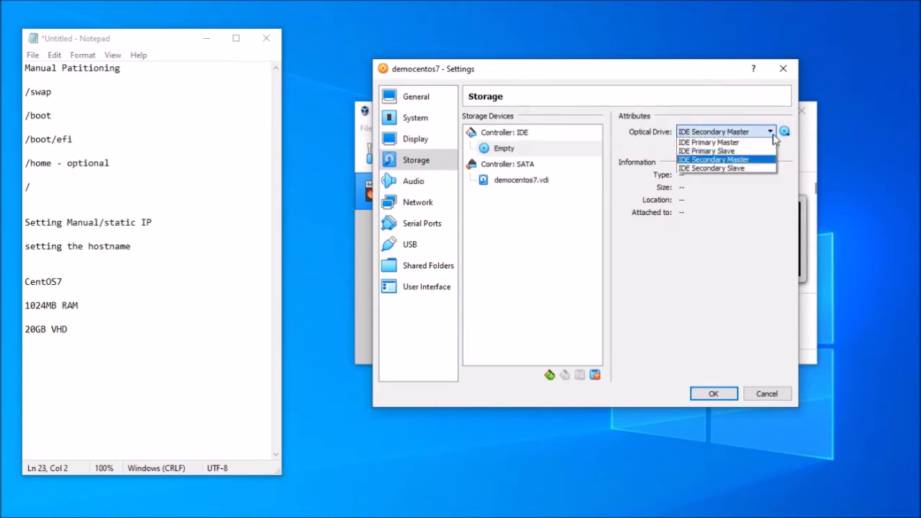
pyautogui.click(784, 131)
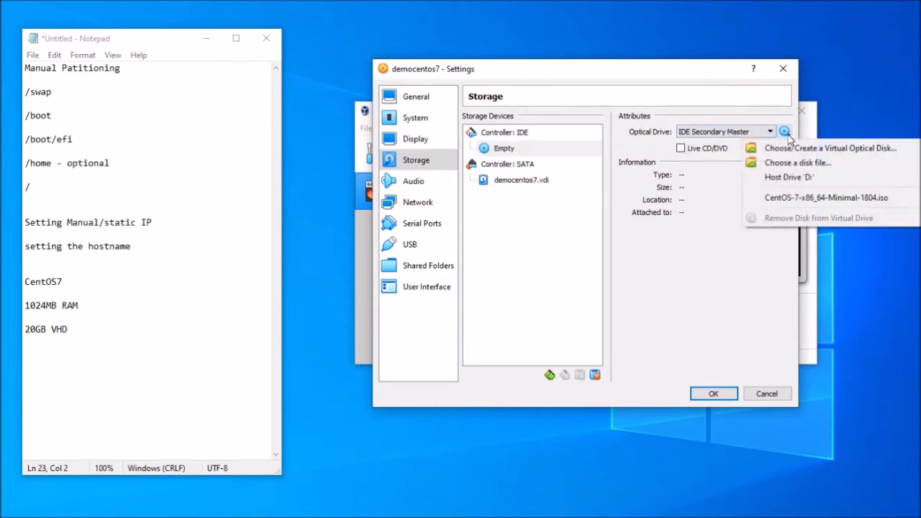
pyautogui.click(818, 201)
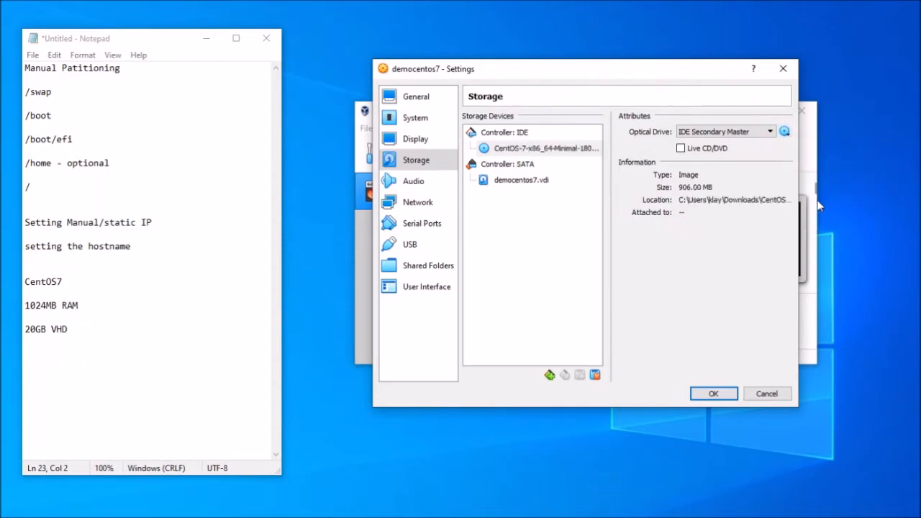
pyautogui.click(713, 393)
pyautogui.click(599, 148)
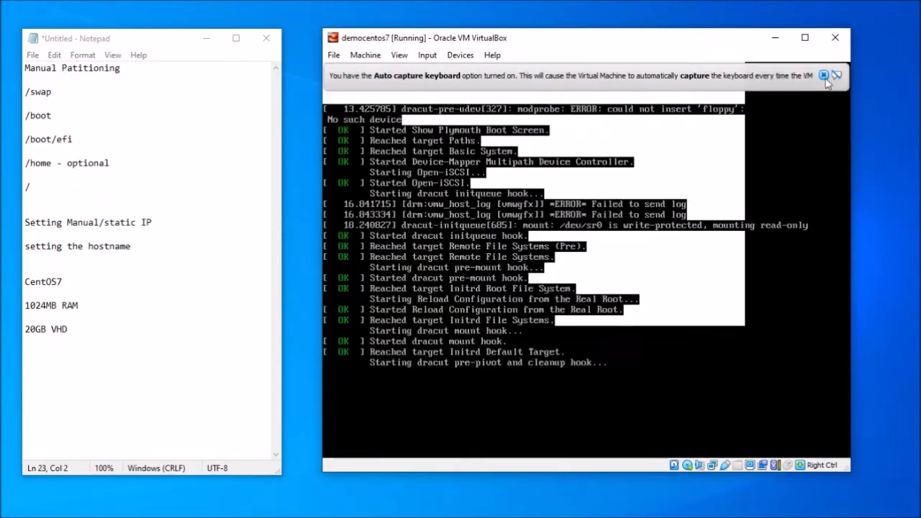
pyautogui.click(824, 77)
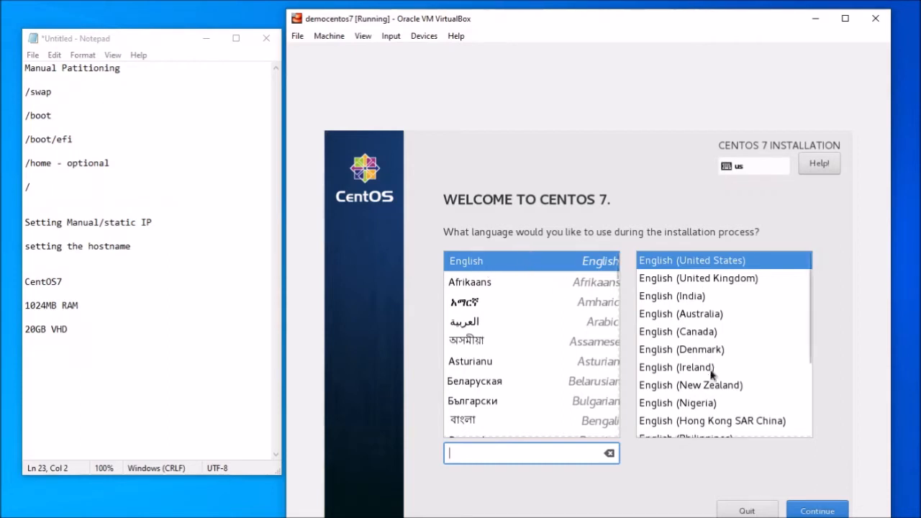
# - Pick English (Philippines) from the installer language list and continue to the summary
pyautogui.scroll(-3, 719, 403)
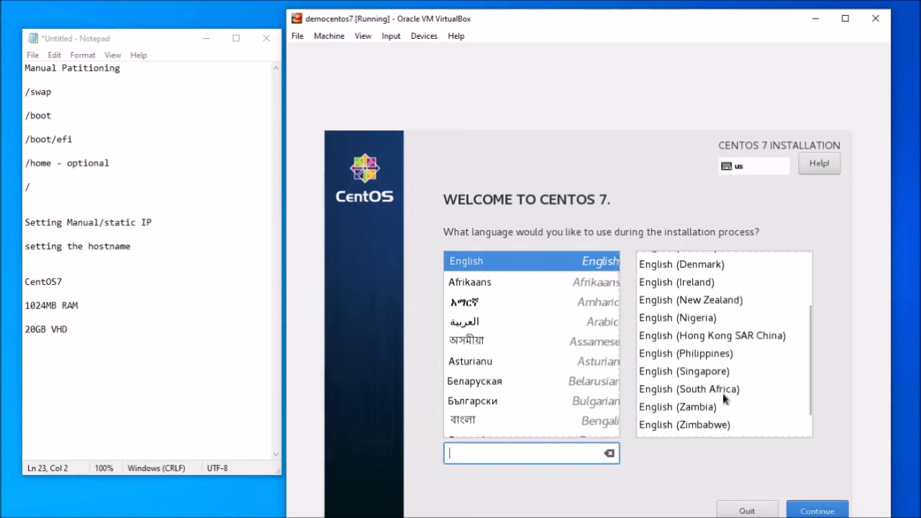
pyautogui.click(692, 355)
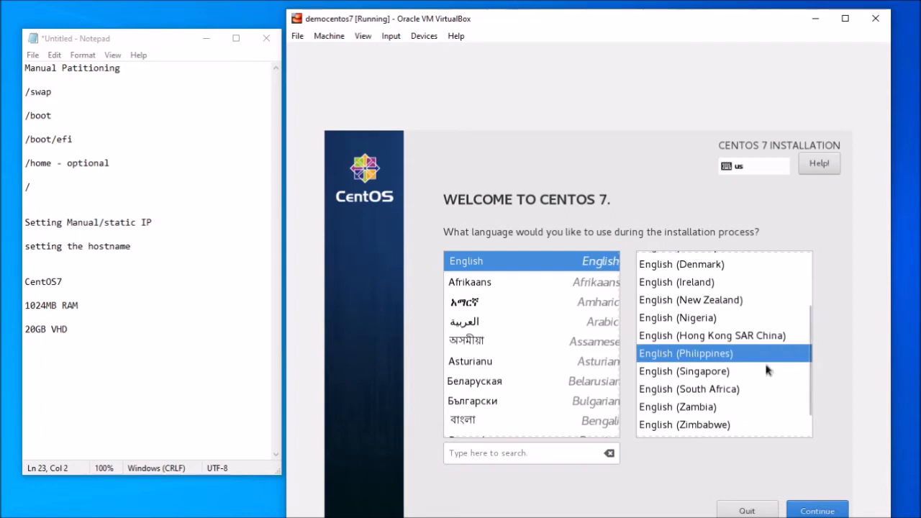
pyautogui.click(820, 512)
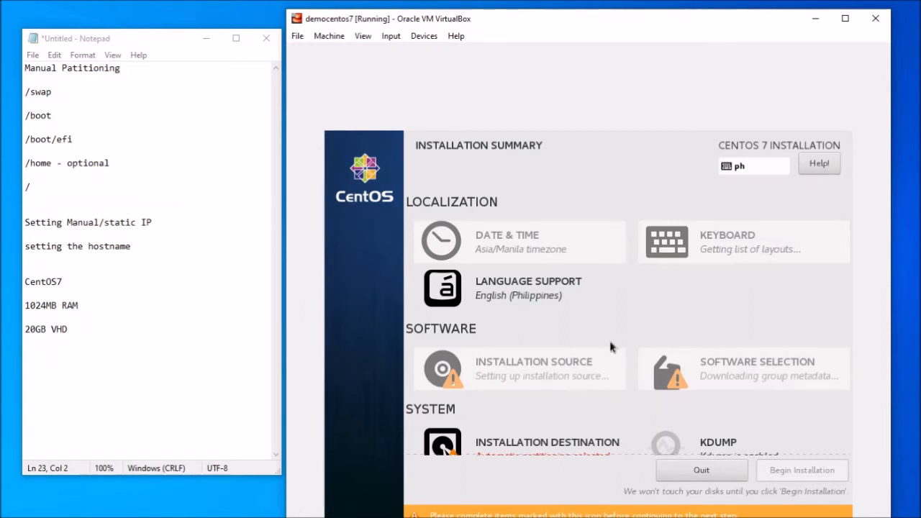
# - Switch on the Ethernet (enp0s3) connection in Network & Host Name
pyautogui.scroll(-2, 579, 432)
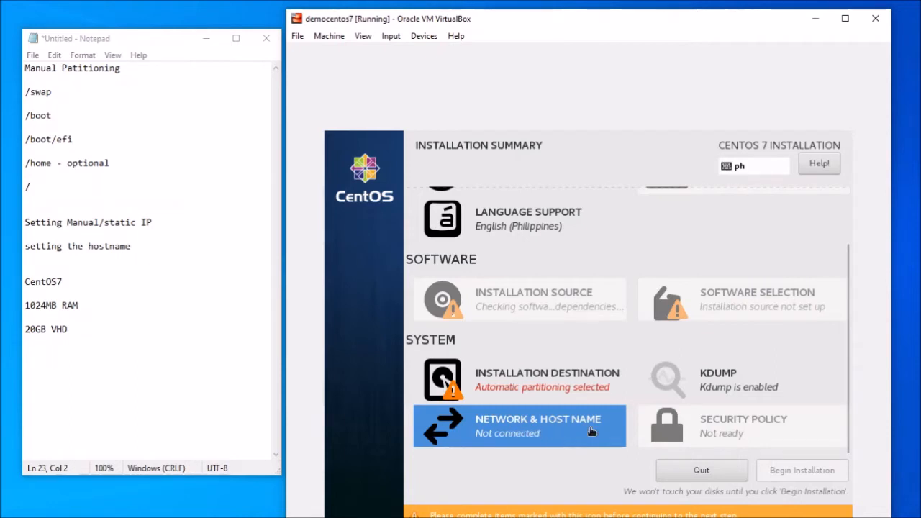
pyautogui.click(531, 432)
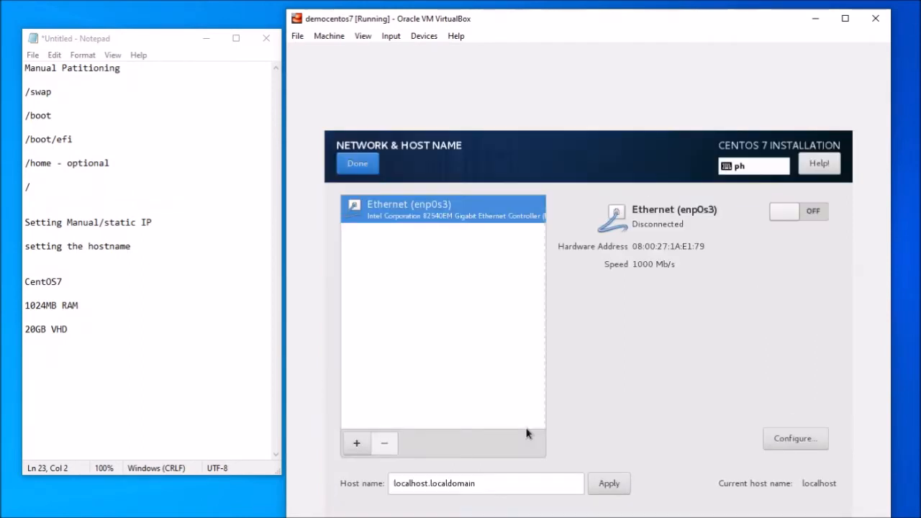
pyautogui.click(810, 212)
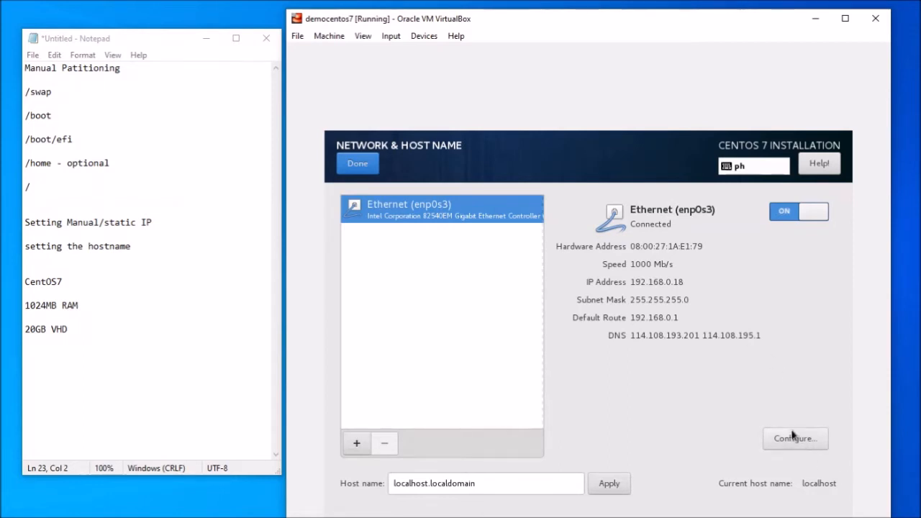
# - Set enp0s3 IPv4 to Manual with address 192.168.0.5, netmask 24, gateway 192.168.0.1
pyautogui.click(771, 449)
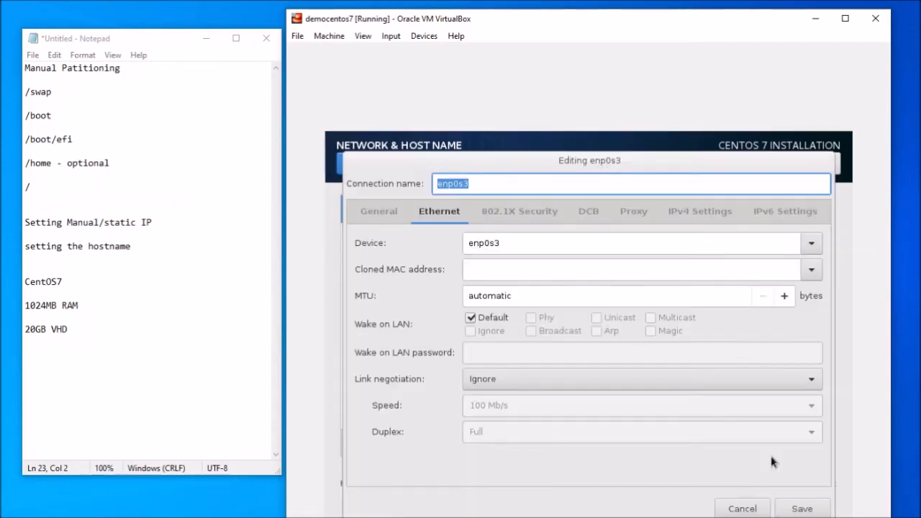
pyautogui.click(692, 212)
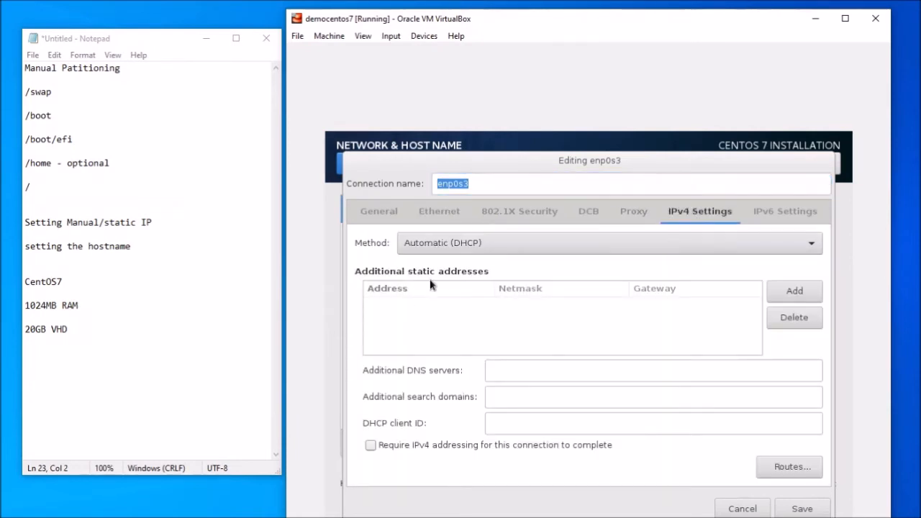
pyautogui.click(457, 250)
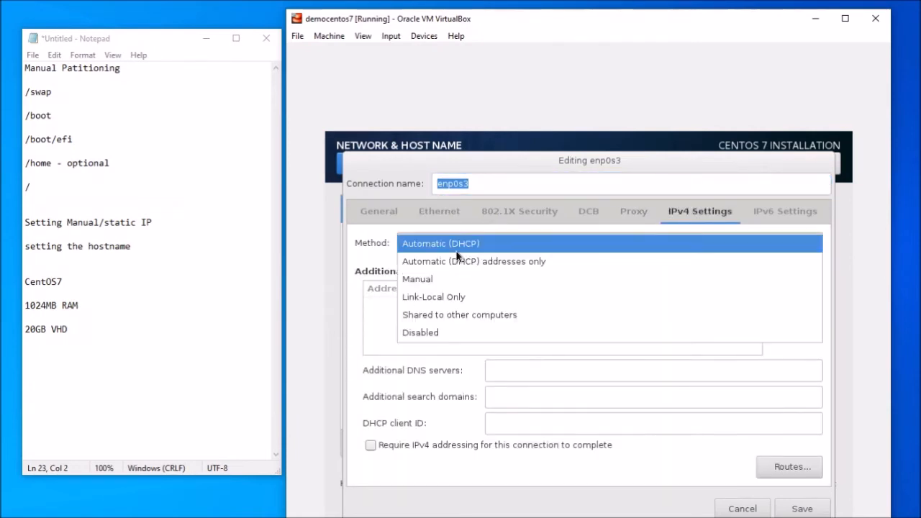
pyautogui.click(431, 279)
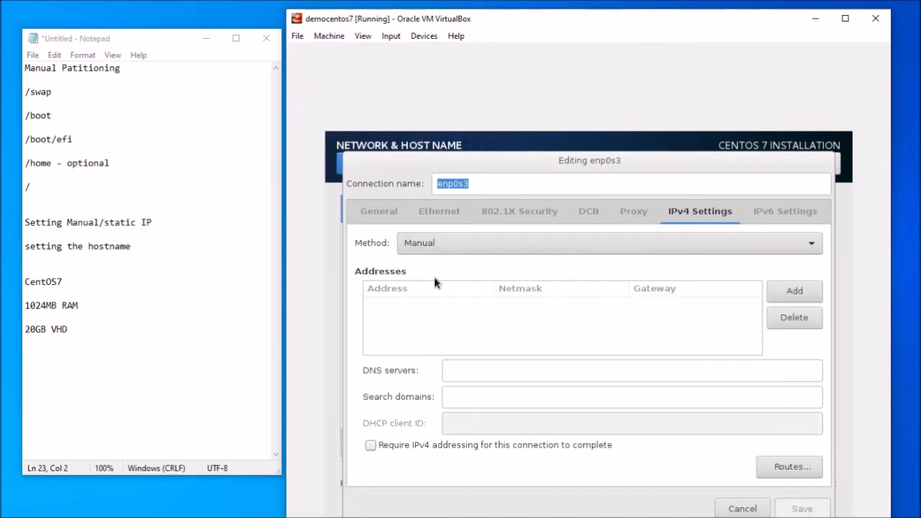
pyautogui.click(796, 292)
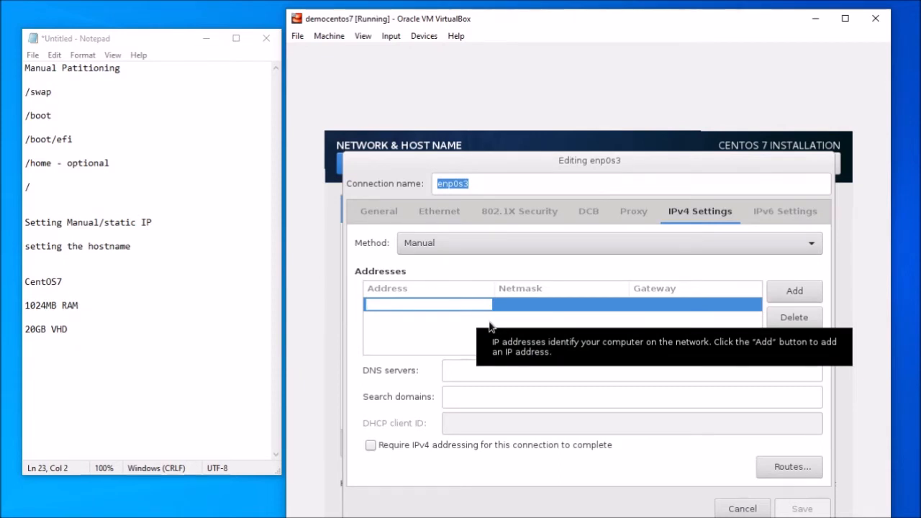
pyautogui.write('192.168.0.5')
pyautogui.press('Tab')
pyautogui.write('24')
pyautogui.press('Tab')
pyautogui.write('192.168.0.1')
pyautogui.press('Return')
# - Enter DNS servers 8.8.8.8,8.8.4.4 and save the connection settings
pyautogui.click(465, 369)
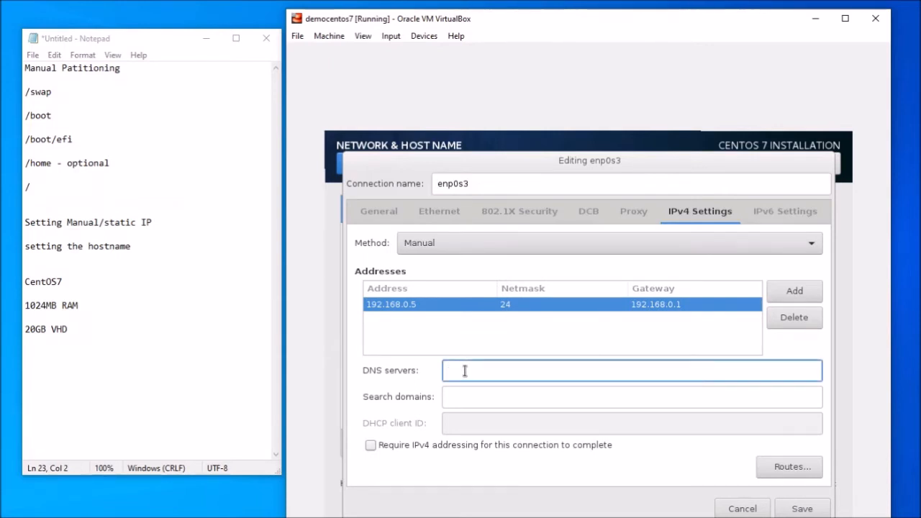
pyautogui.write('8.8.8.8')
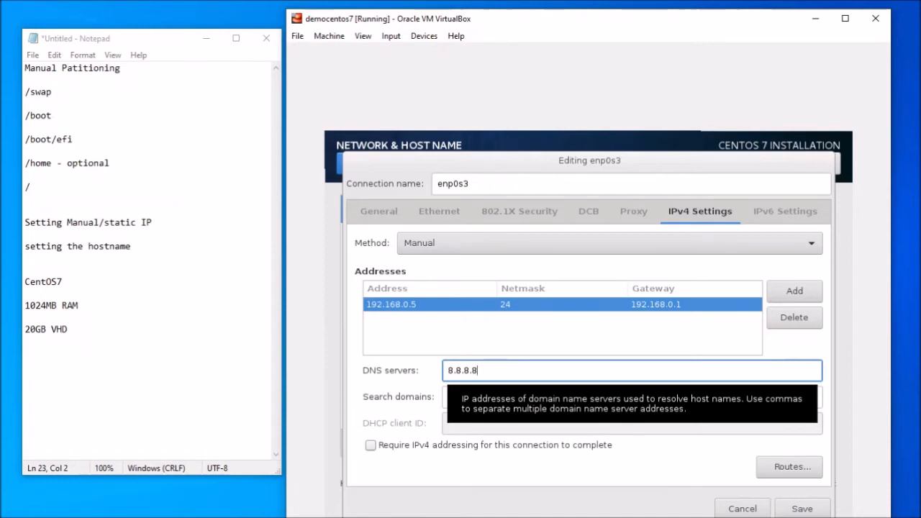
pyautogui.write(',')
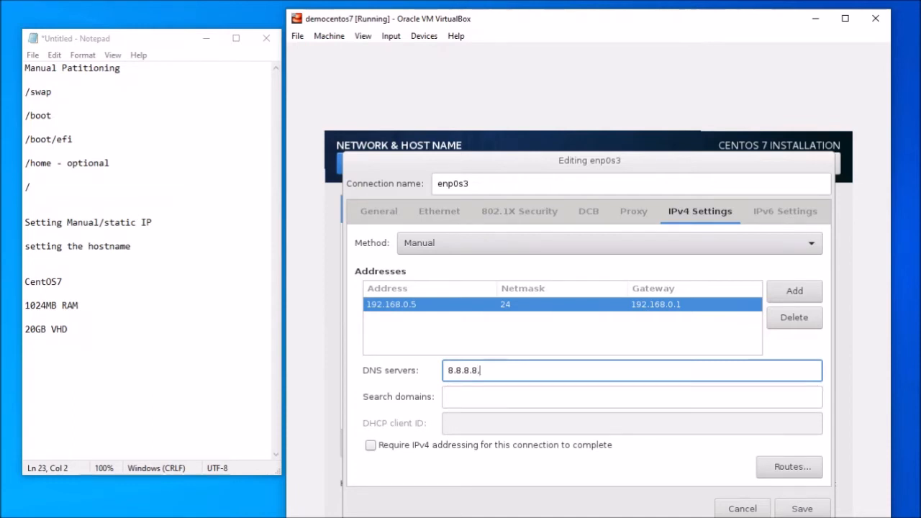
pyautogui.write('8.8.4.4')
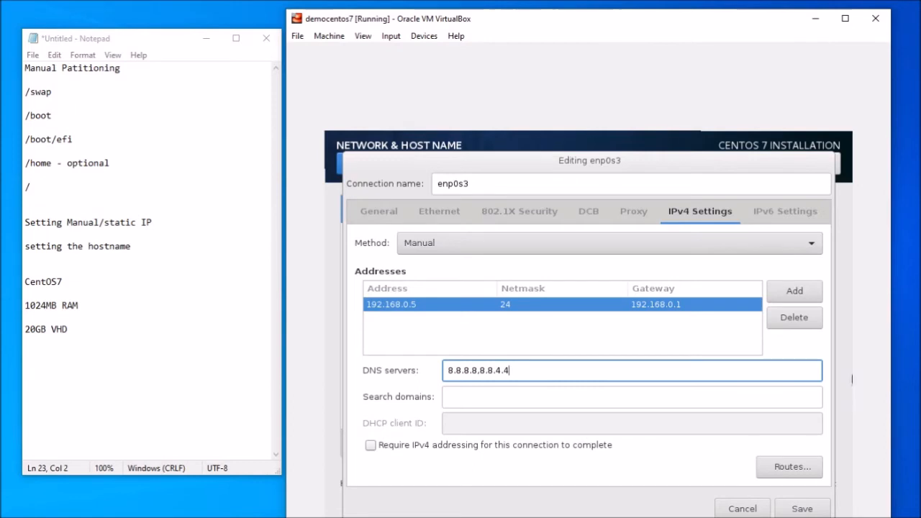
pyautogui.click(803, 508)
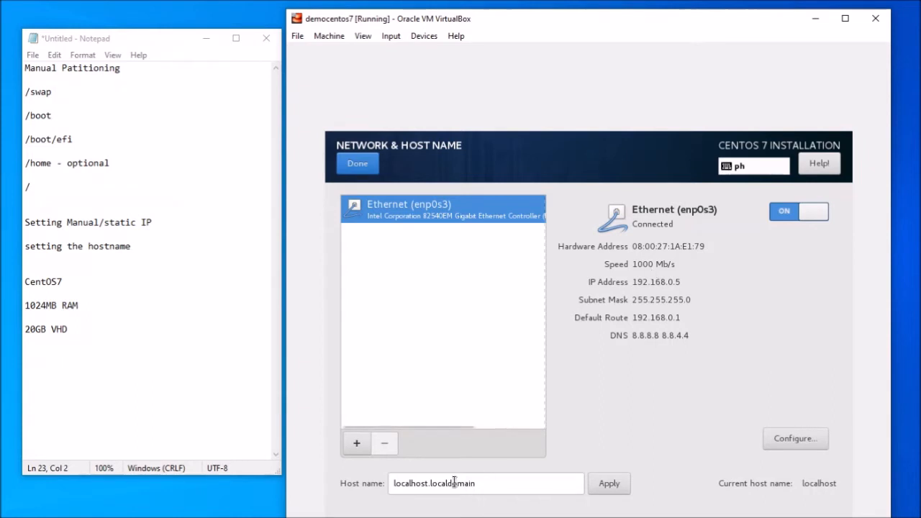
# - Apply demo.tgt as the host name, then go to Installation Destination from the summary
pyautogui.moveTo(481, 486); pyautogui.dragTo(387, 489)
pyautogui.write('demo.')
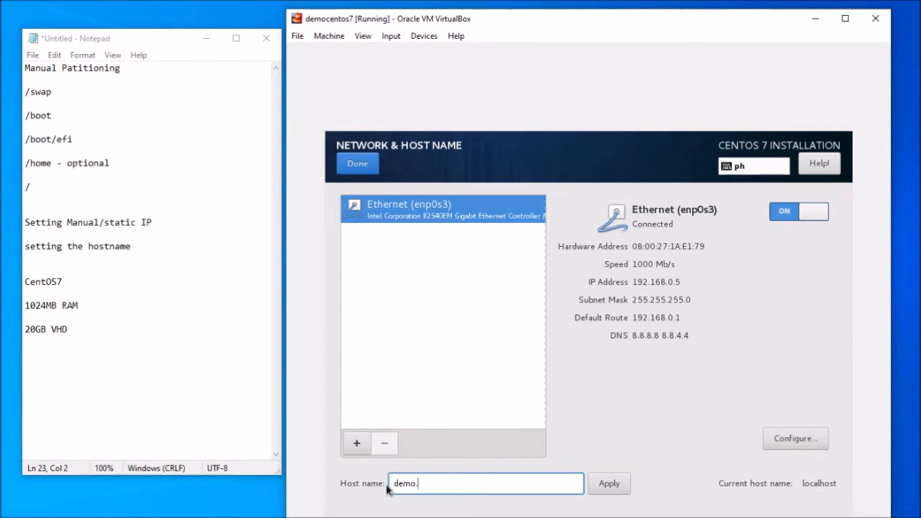
pyautogui.write('tgt')
pyautogui.click(601, 487)
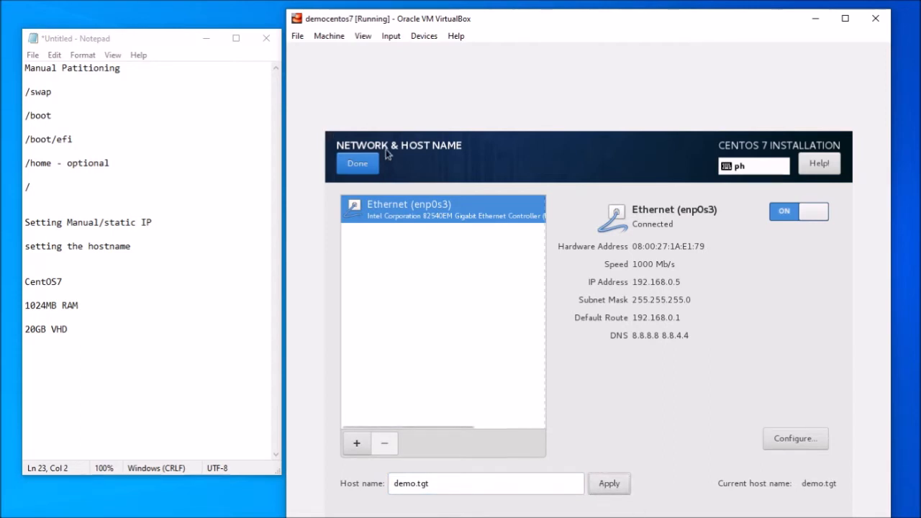
pyautogui.click(365, 162)
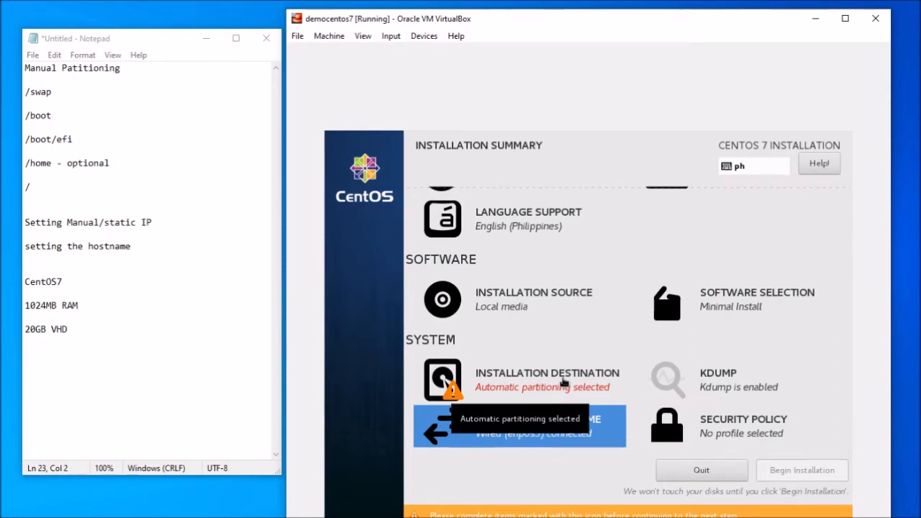
pyautogui.click(564, 383)
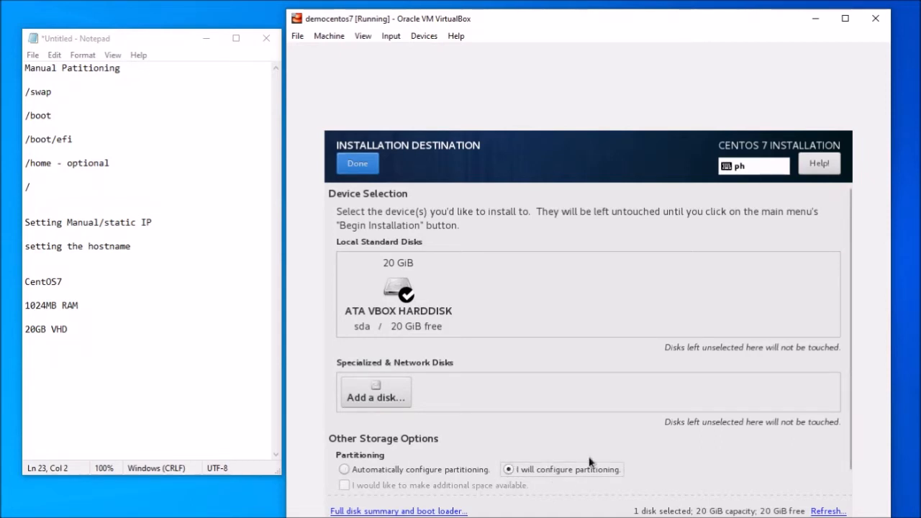
# - Choose the 20 GiB disk with manual partitioning and the Standard Partition scheme
pyautogui.click(385, 264)
pyautogui.click(385, 264)
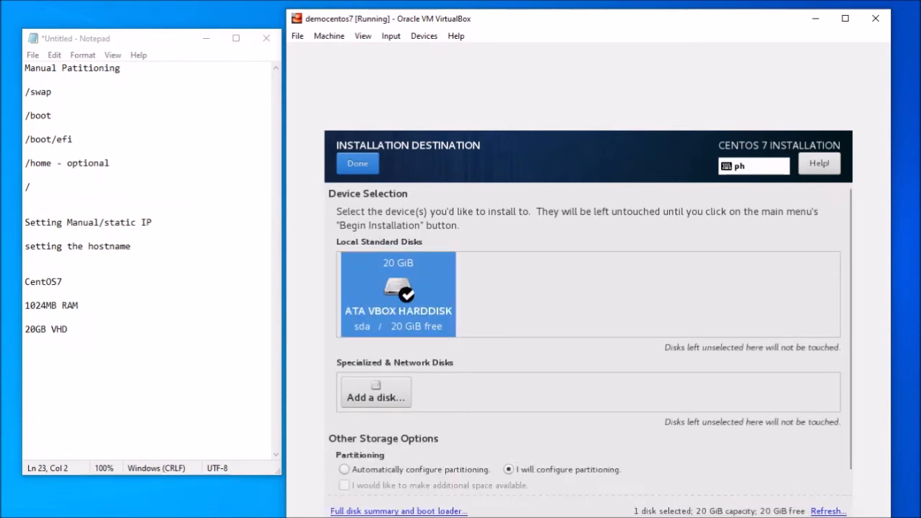
pyautogui.click(362, 168)
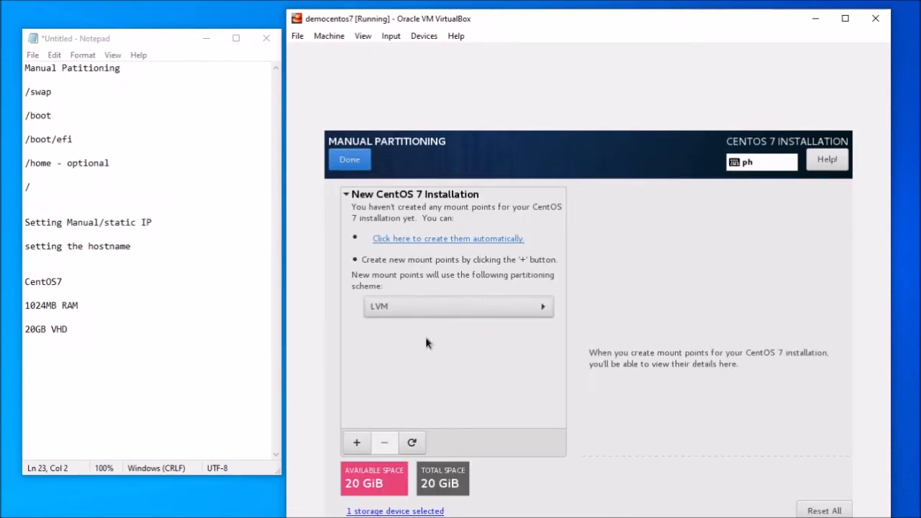
pyautogui.click(440, 308)
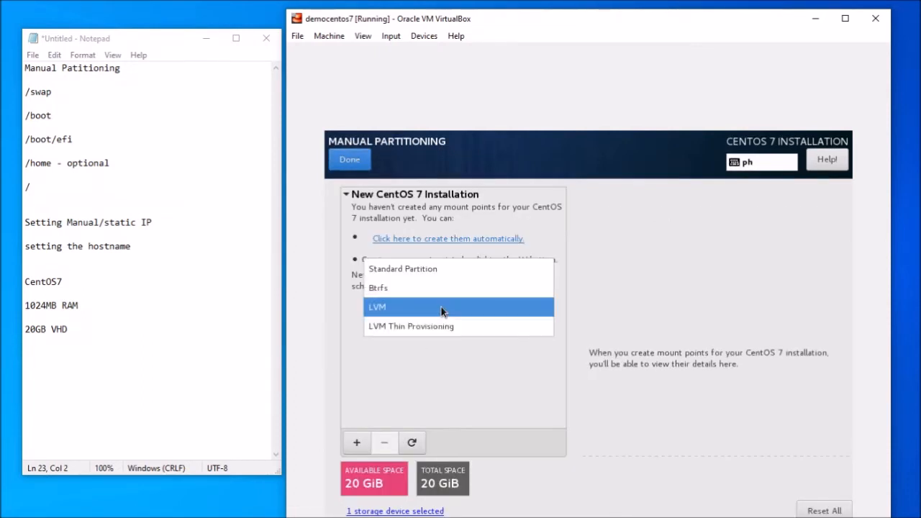
pyautogui.click(421, 274)
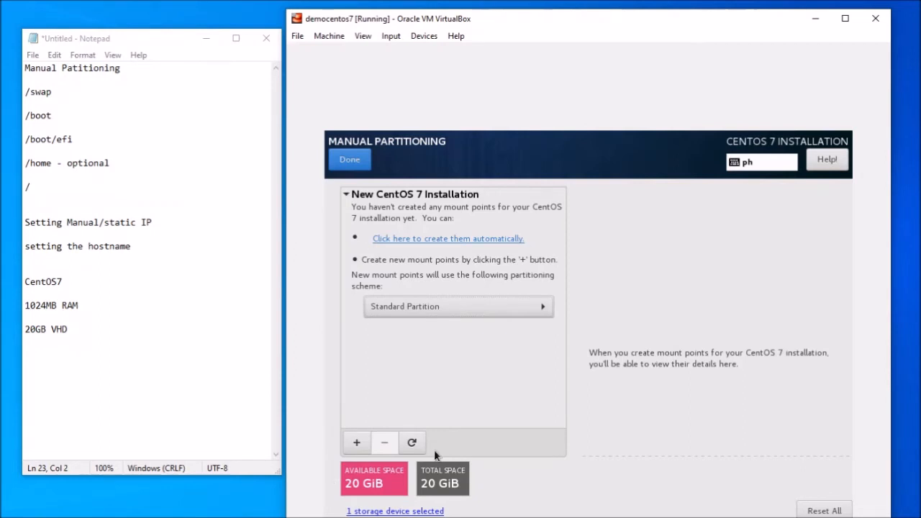
# - Add a swap mount point with a desired capacity of 2048 MiB
pyautogui.click(357, 444)
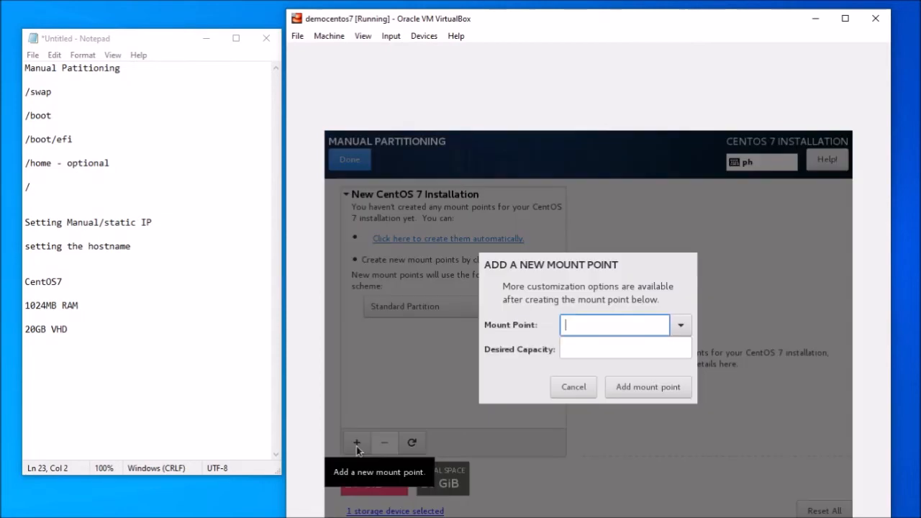
pyautogui.click(682, 331)
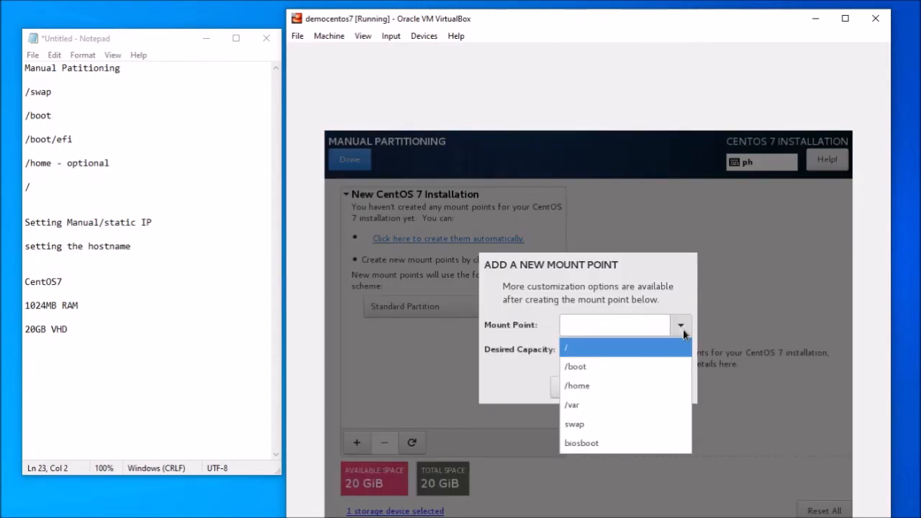
pyautogui.click(587, 425)
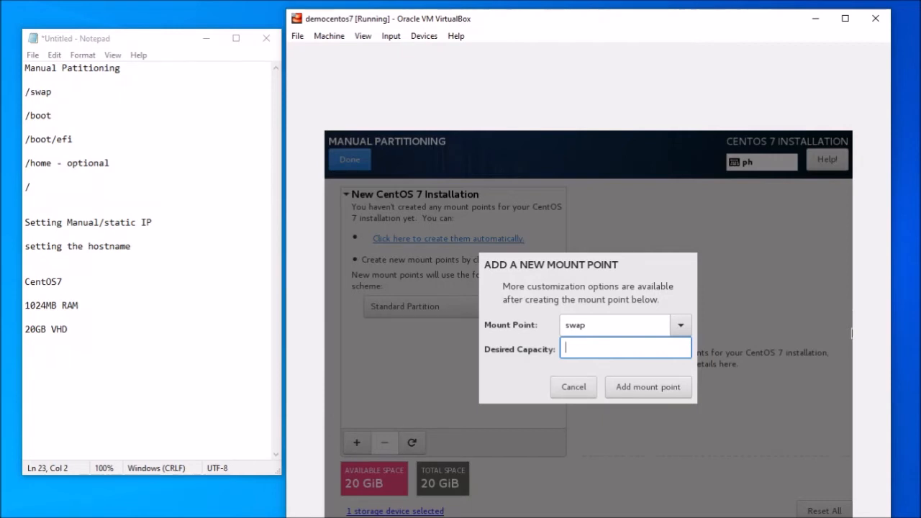
pyautogui.write('2048')
pyautogui.click(646, 391)
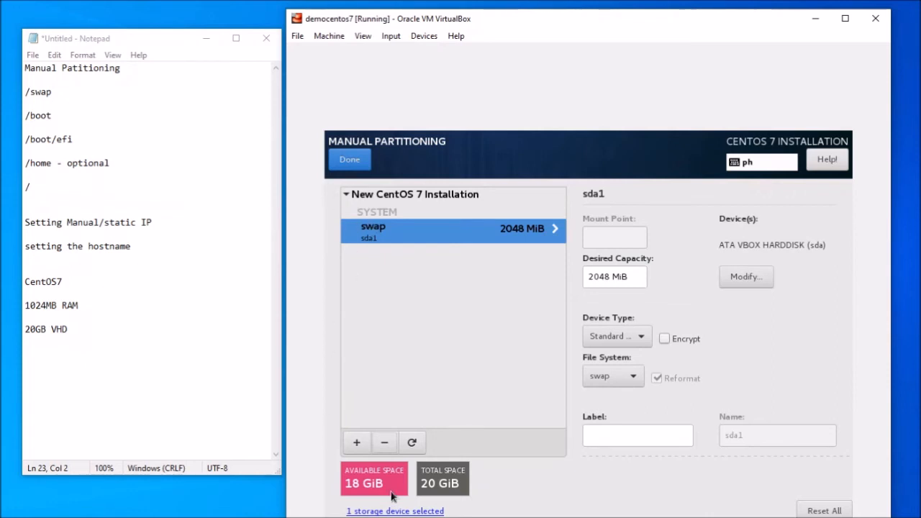
# - Add a /boot mount point with a desired capacity of 2GB
pyautogui.click(356, 446)
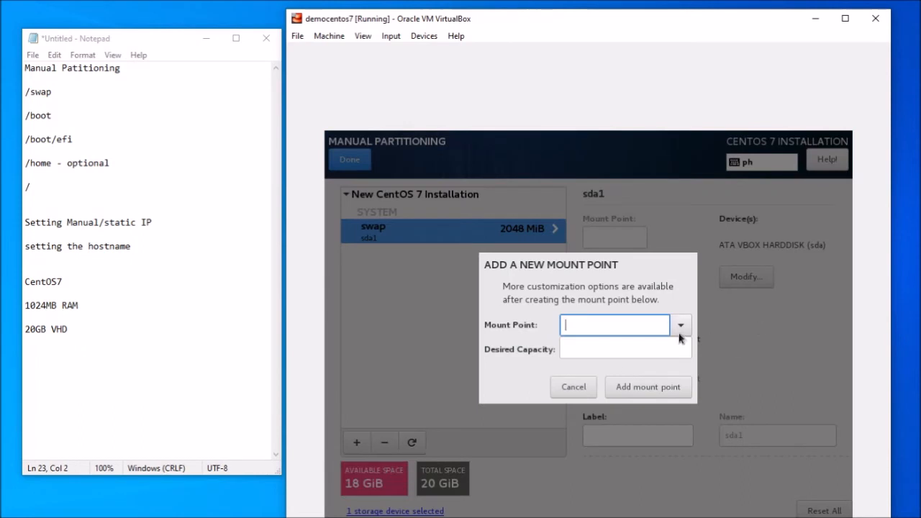
pyautogui.click(680, 325)
pyautogui.click(608, 364)
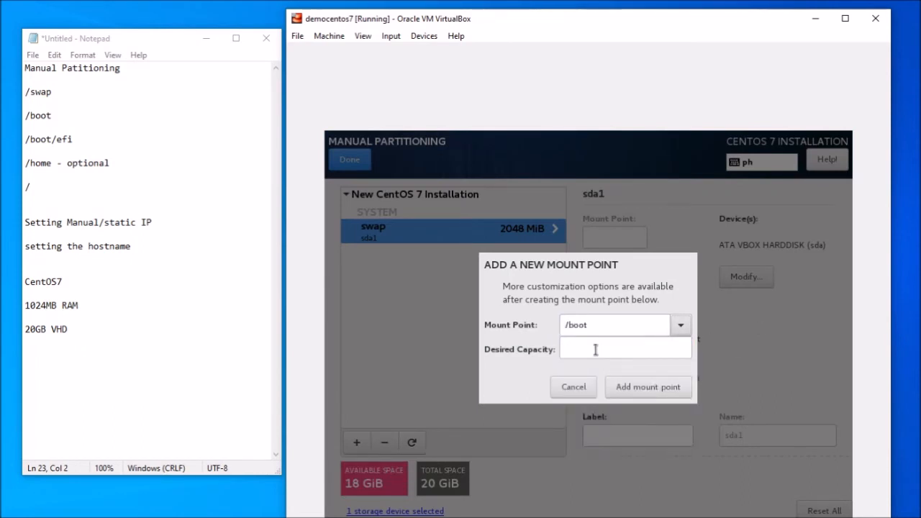
pyautogui.click(595, 349)
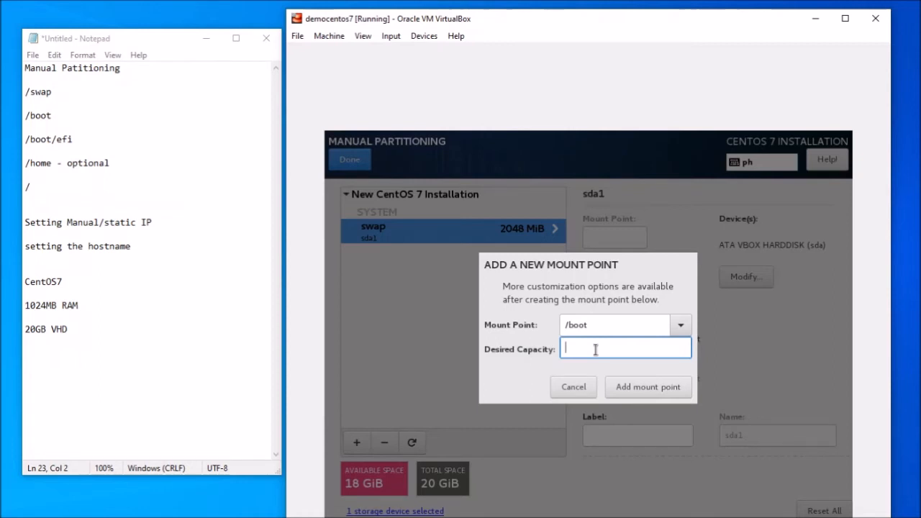
pyautogui.write('2GB')
pyautogui.click(646, 389)
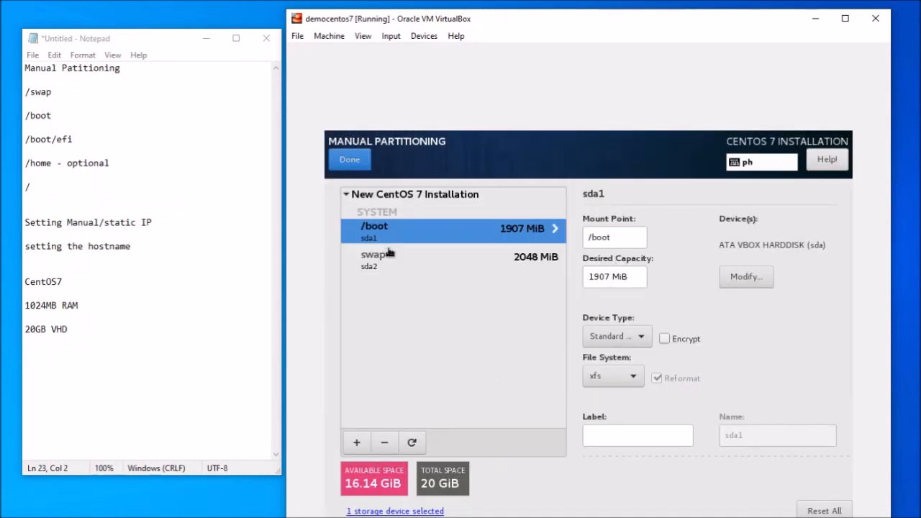
# - Add a /boot/efi mount point with 1024 MiB desired capacity
pyautogui.click(356, 442)
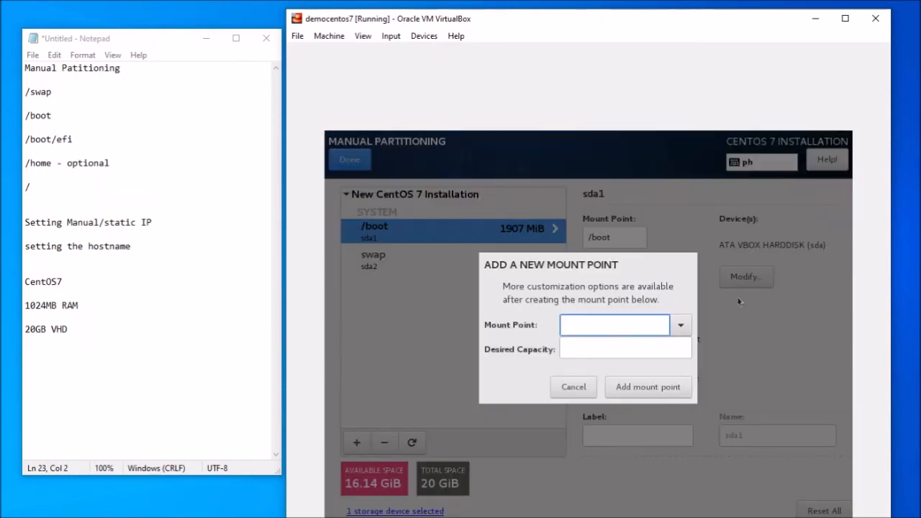
pyautogui.click(685, 326)
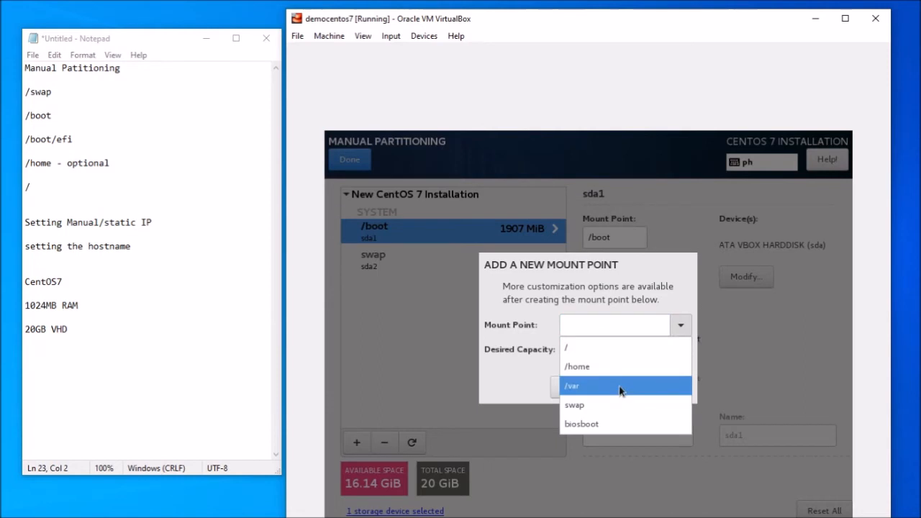
pyautogui.click(602, 347)
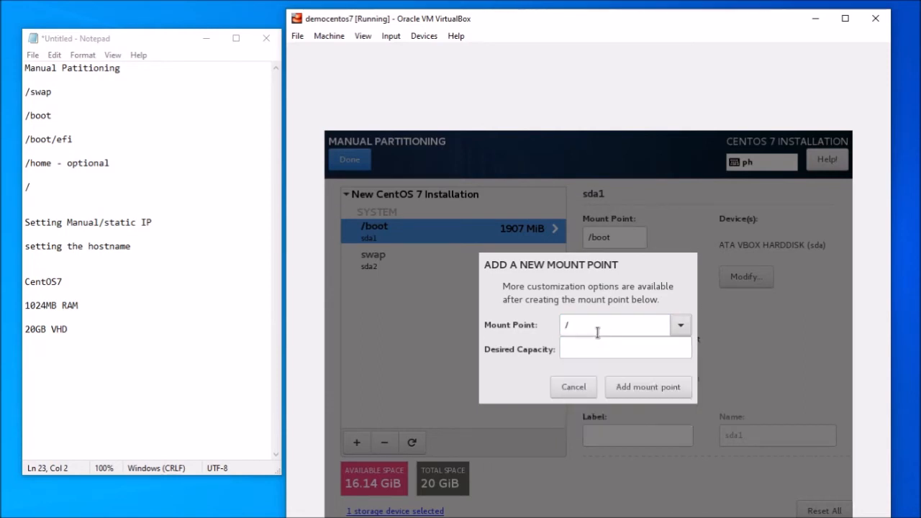
pyautogui.write('boot')
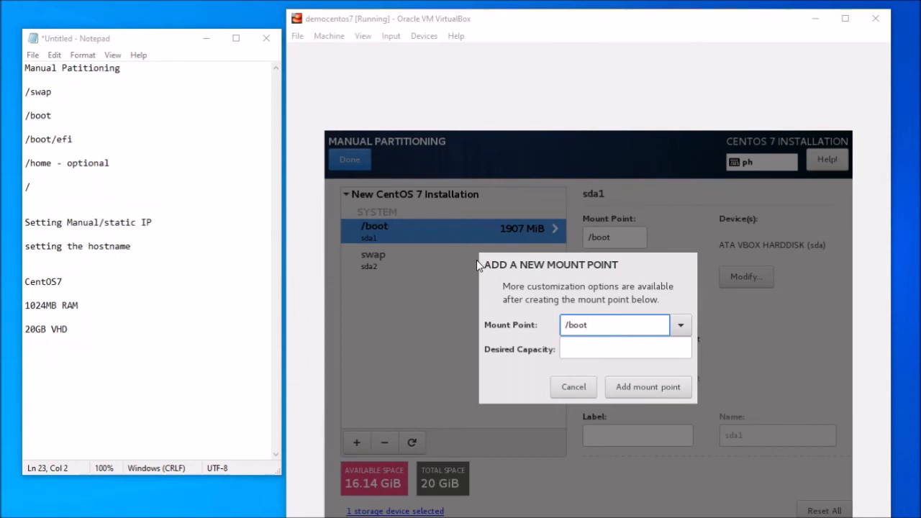
pyautogui.click(596, 327)
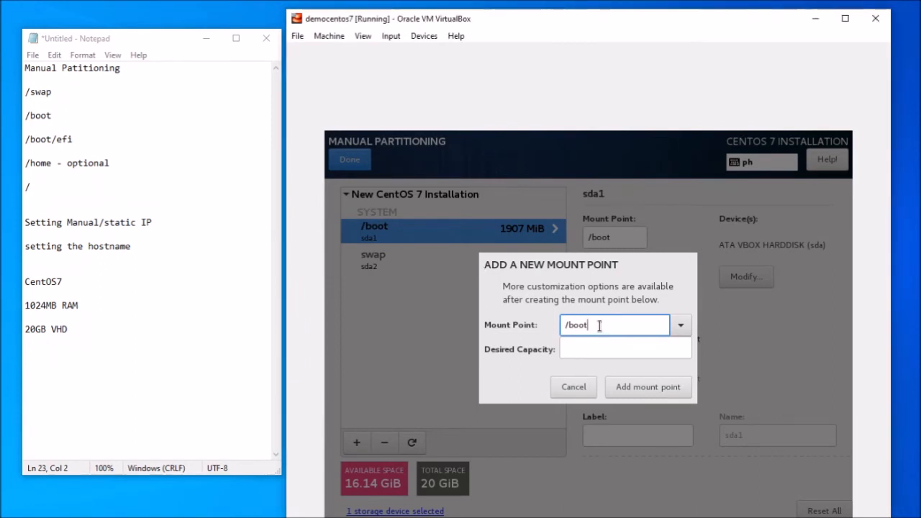
pyautogui.write('/')
pyautogui.write('eif')
pyautogui.press('BackSpace')
pyautogui.press('BackSpace')
pyautogui.write('fi')
pyautogui.click(654, 347)
pyautogui.write('1024')
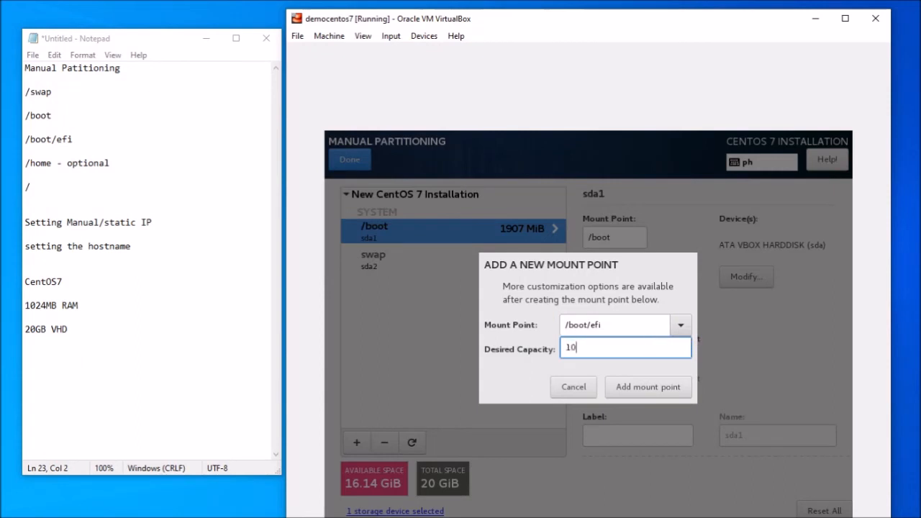
pyautogui.click(636, 382)
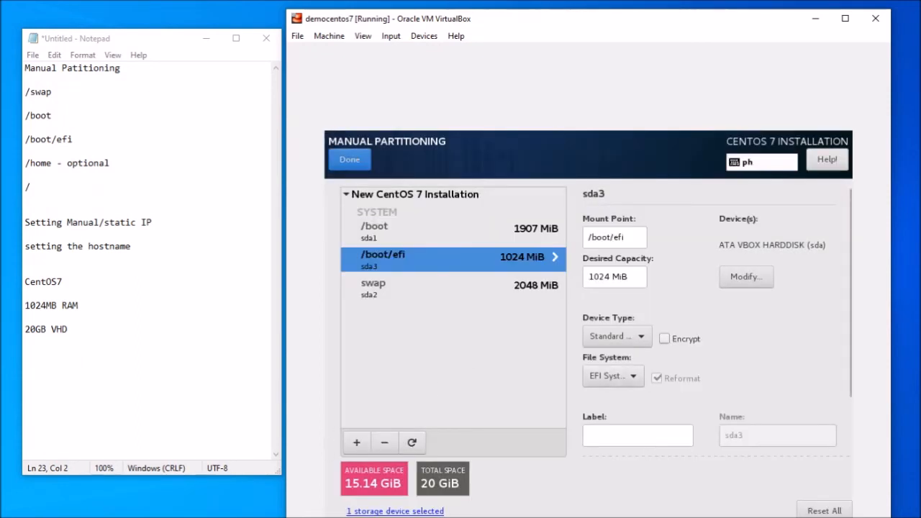
# - Add a / mount point with no capacity set so it fills the remaining 15.14 GiB
pyautogui.click(356, 442)
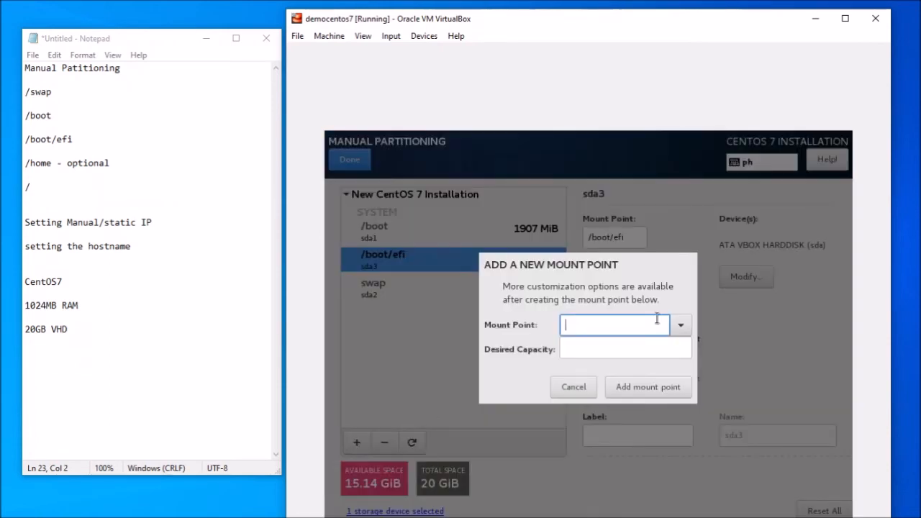
pyautogui.click(686, 328)
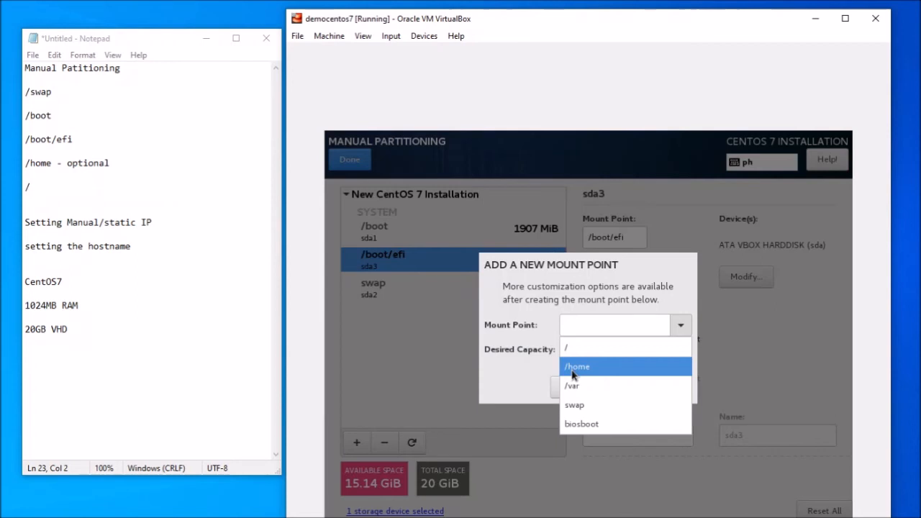
pyautogui.click(579, 347)
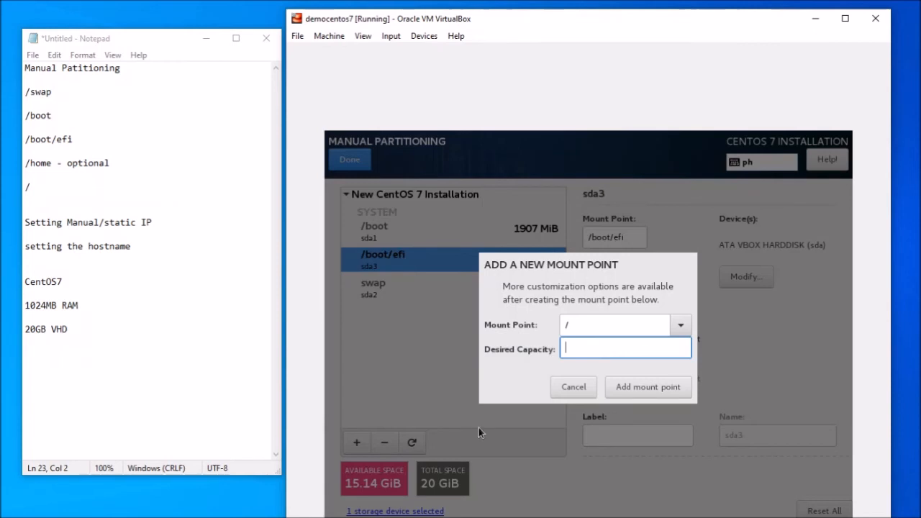
pyautogui.click(656, 390)
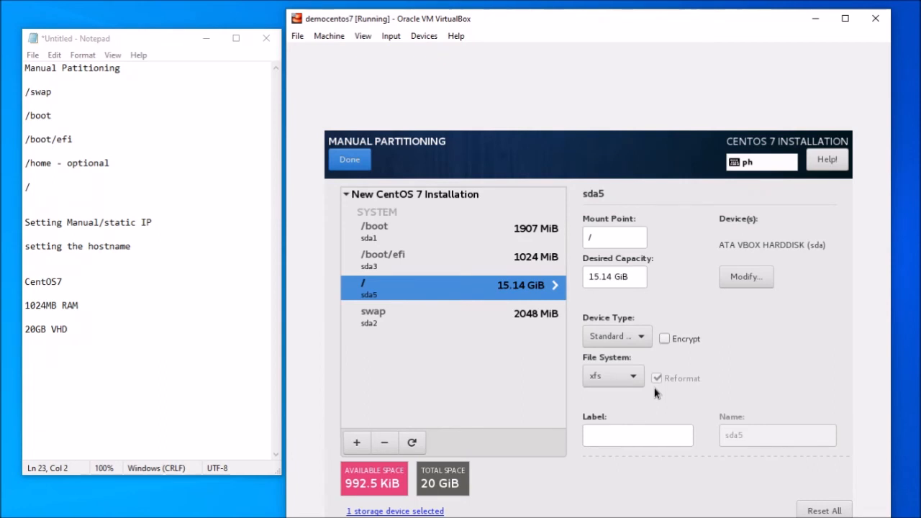
# - Finish partitioning, accept the summary of changes, and begin the CentOS installation
pyautogui.click(346, 166)
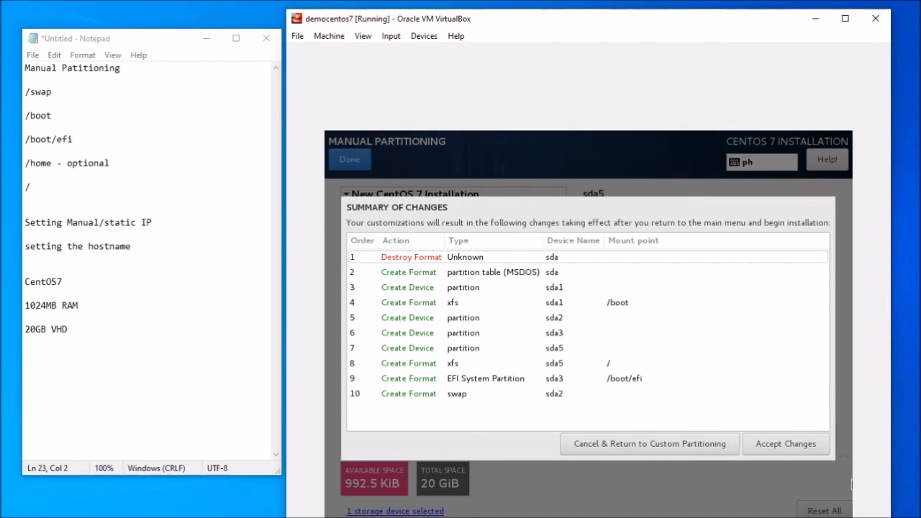
pyautogui.click(784, 445)
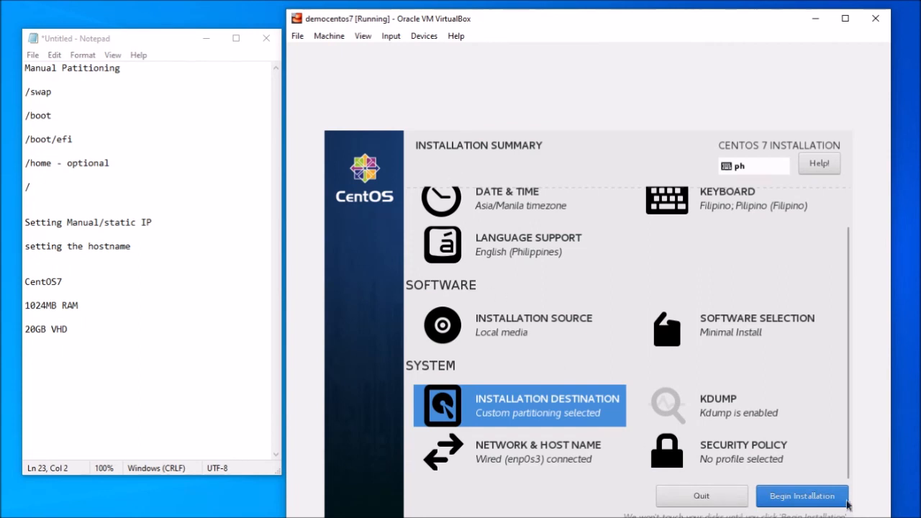
pyautogui.click(818, 503)
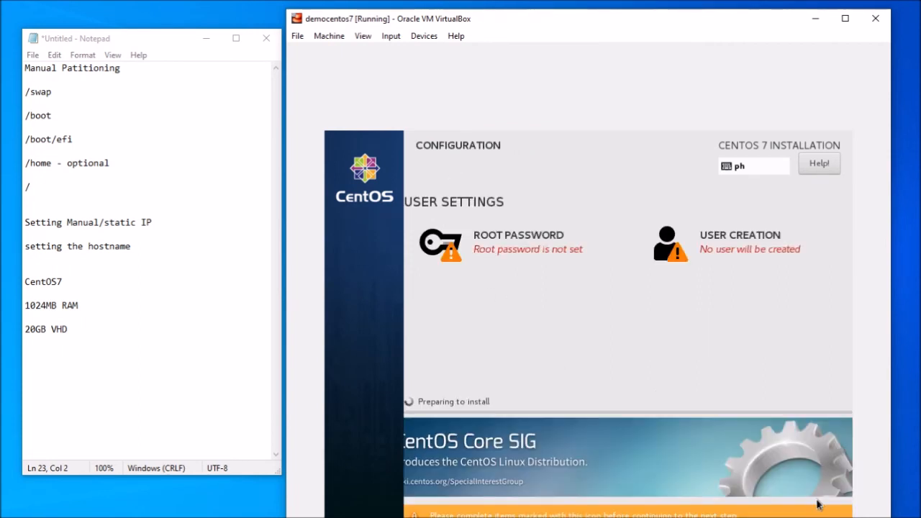
# - Set the root account password, entering and confirming it, and save it
pyautogui.click(523, 247)
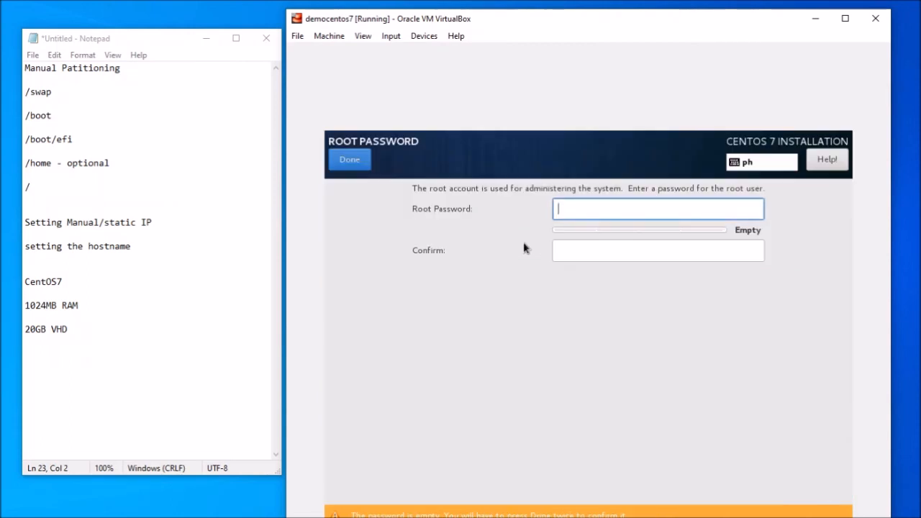
pyautogui.write('password12')
pyautogui.press('Tab')
pyautogui.write('password12')
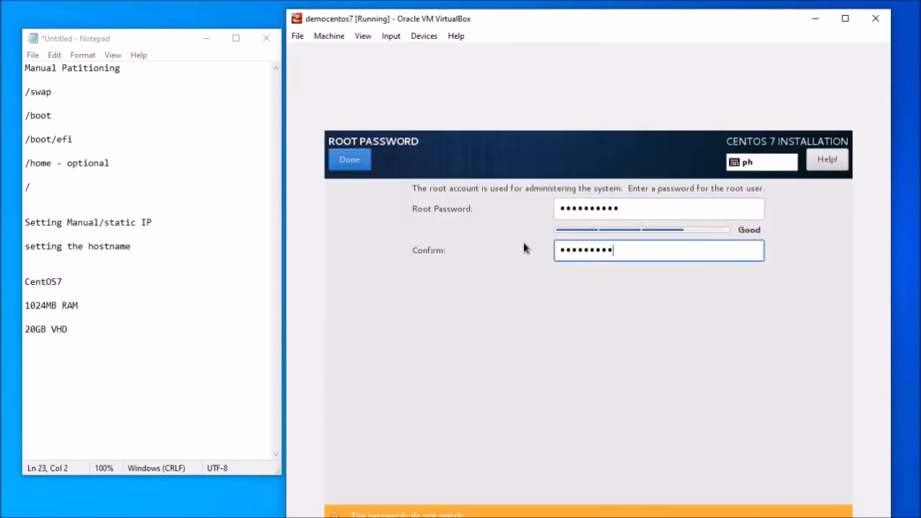
pyautogui.click(350, 160)
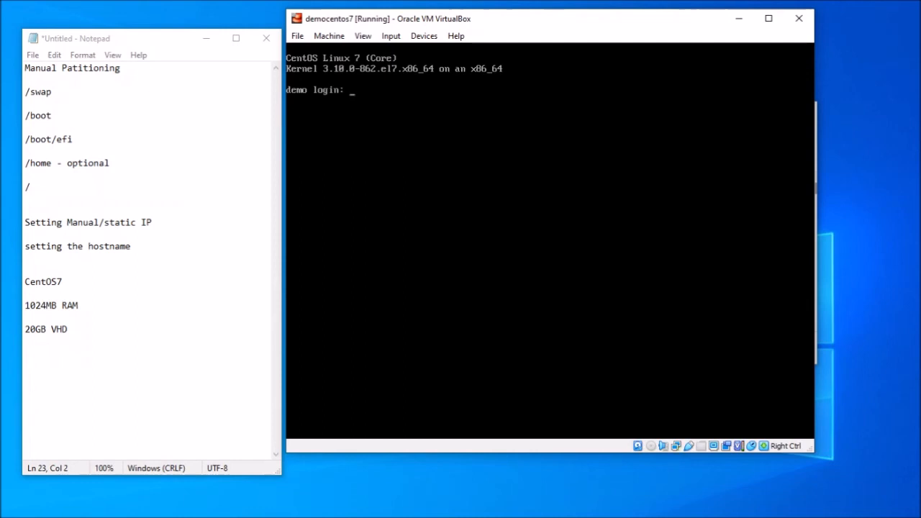
# - Log in as root with the account password and run df -h to list mounted filesystems
pyautogui.write('root')
pyautogui.press('Return')
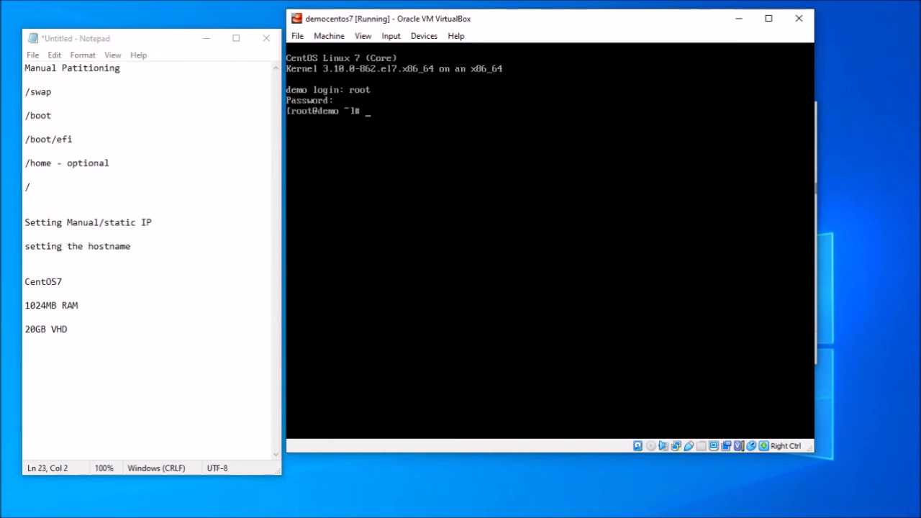
pyautogui.write('df -h')
pyautogui.press('Return')
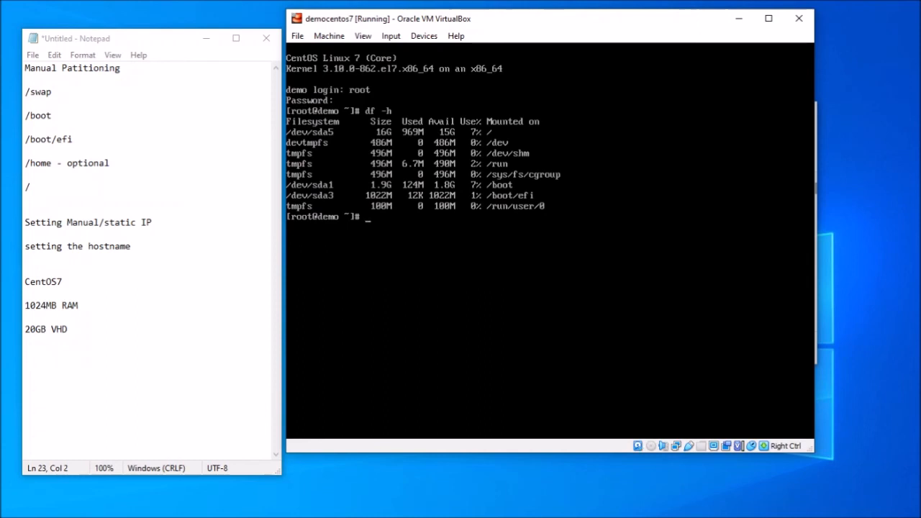
# - Run nmcli and hostname to confirm IP 192.168.0.5/24 and hostname demo.tgt
pyautogui.write('nmcli')
pyautogui.press('Return')
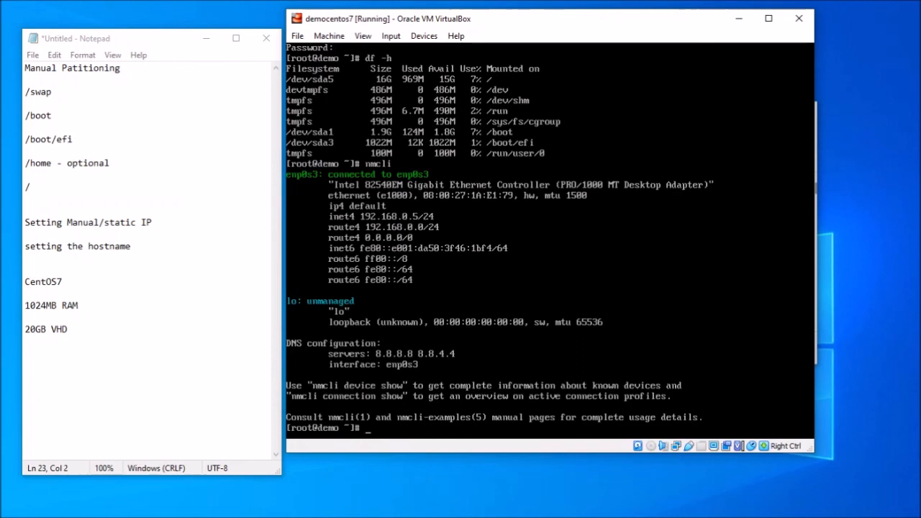
pyautogui.write('hostname')
pyautogui.press('Return')
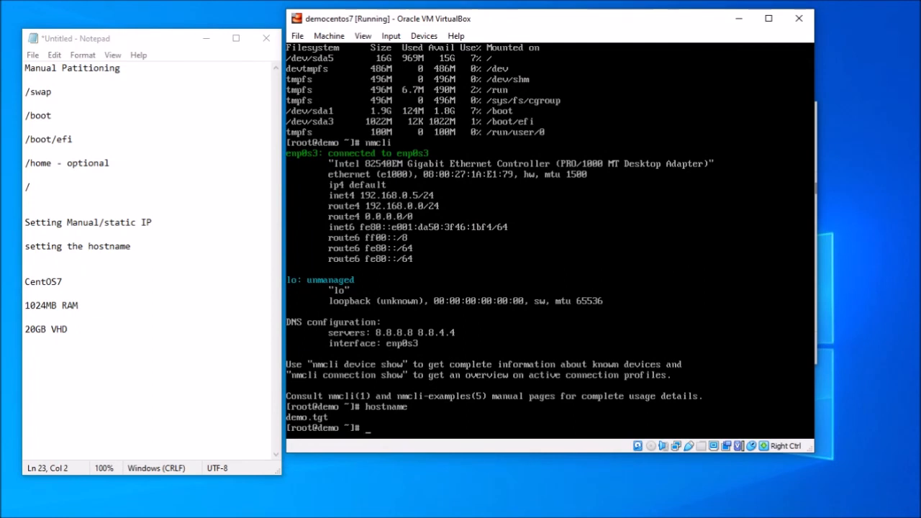